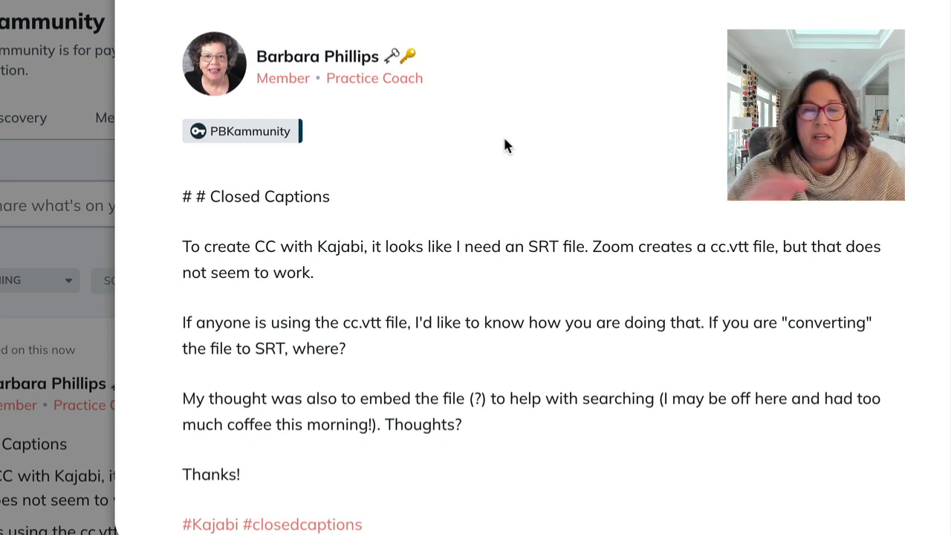
Open the bookmarked Happy Scribe Subtitle Converter in a new browser tab and start another file conversion
{"action": "left_click", "coordinate": [505, 145]}
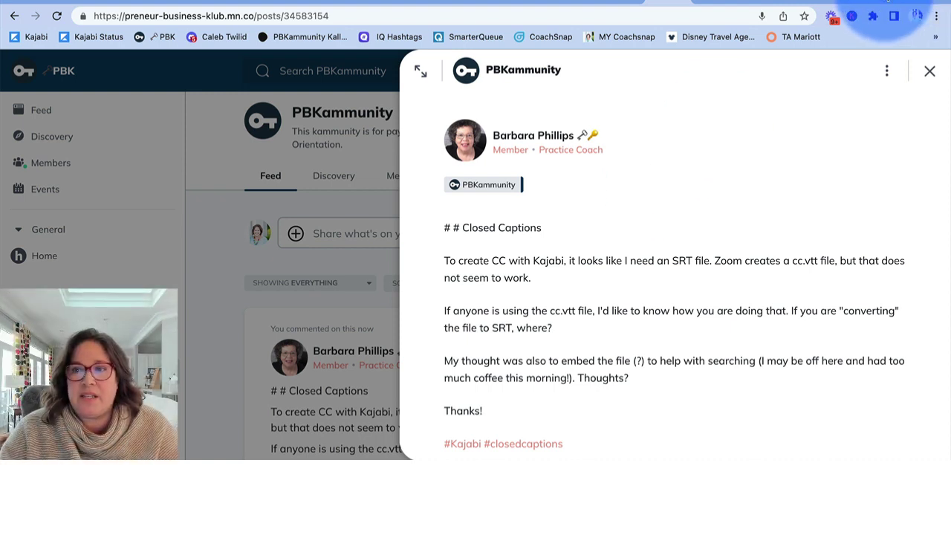
{"action": "left_click", "coordinate": [885, 3]}
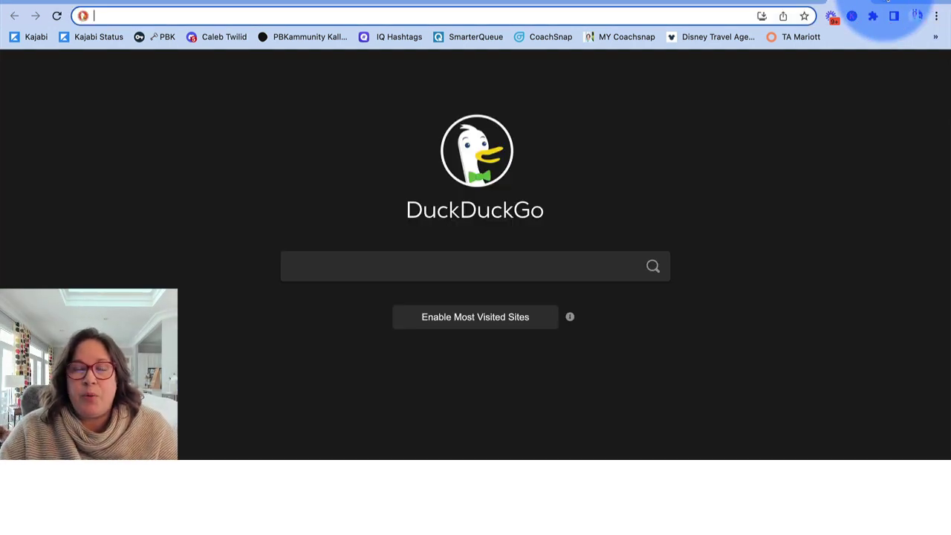
{"action": "left_click", "coordinate": [934, 41]}
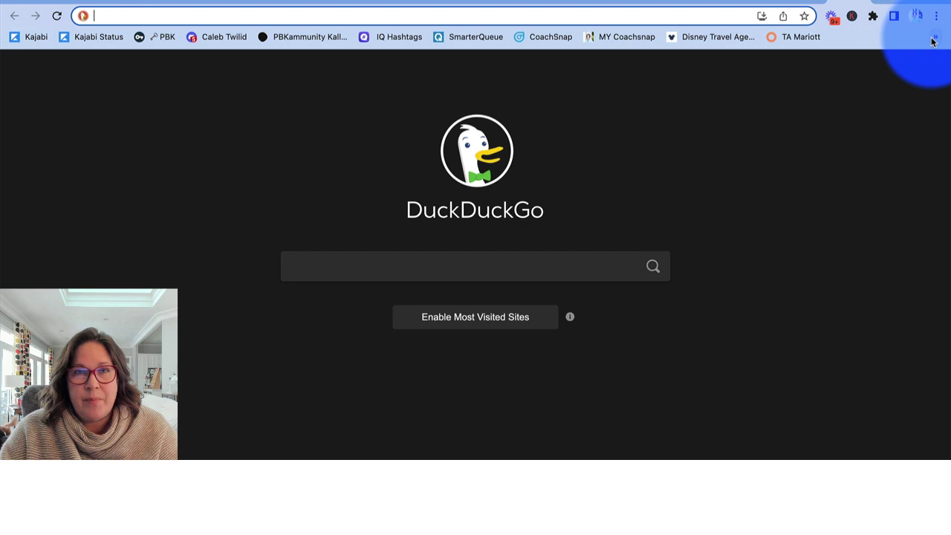
{"action": "left_click", "coordinate": [935, 41]}
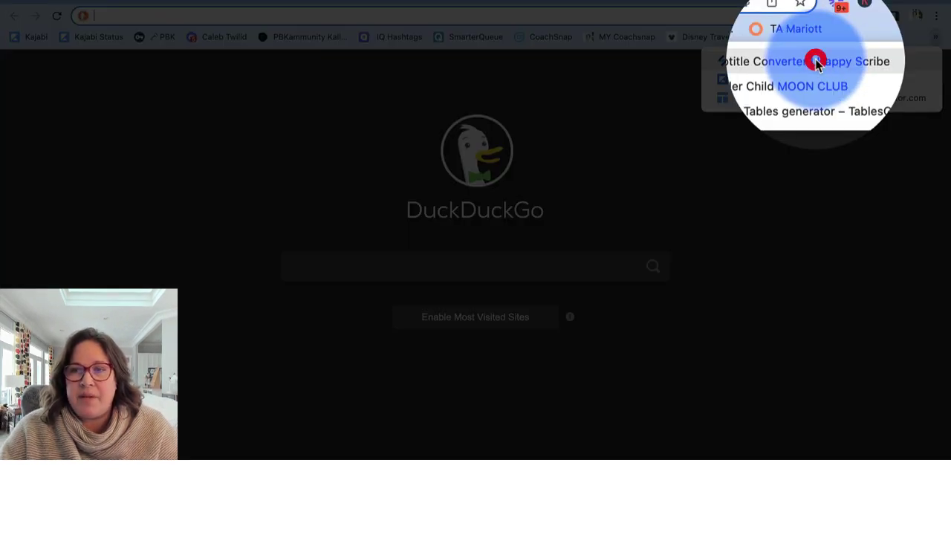
{"action": "left_click", "coordinate": [815, 61]}
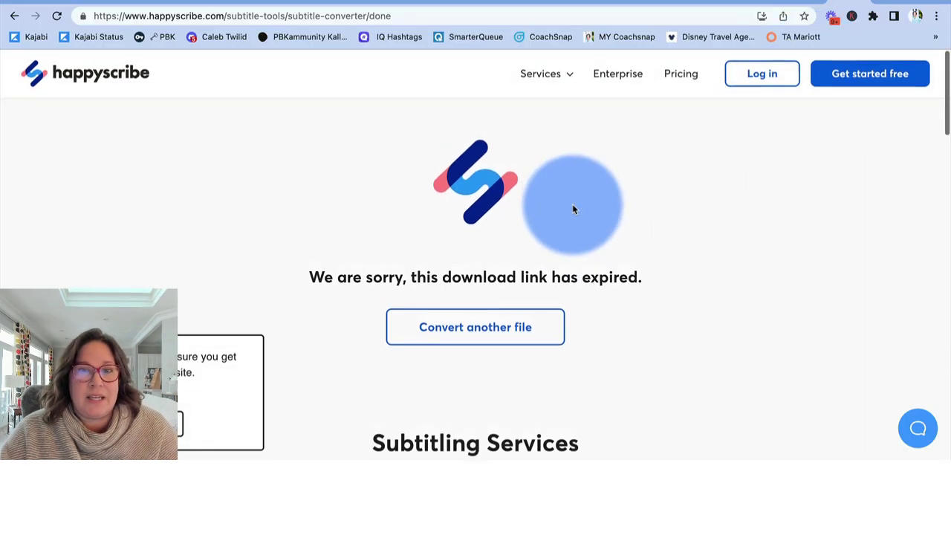
{"action": "left_click", "coordinate": [507, 338]}
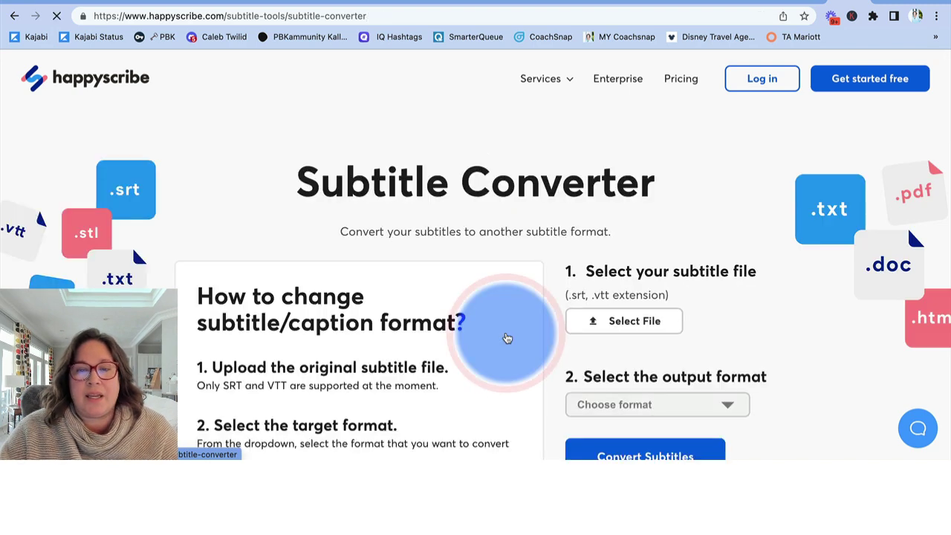
{"action": "scroll", "coordinate": [516, 315], "scroll_direction": "down", "scroll_amount": 1}
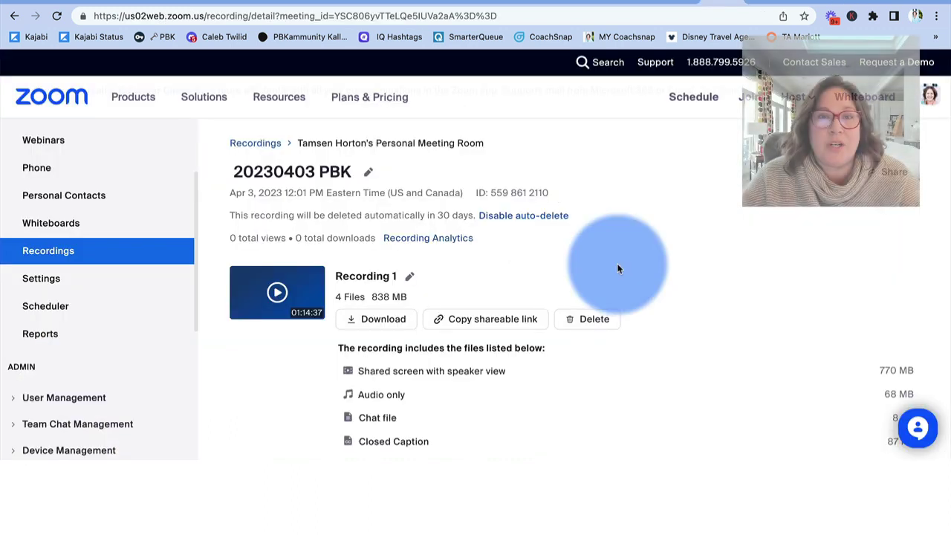
Download the Closed Caption file of the 20230403 PBK recording from Zoom
{"action": "scroll", "coordinate": [617, 263], "scroll_direction": "down", "scroll_amount": 1}
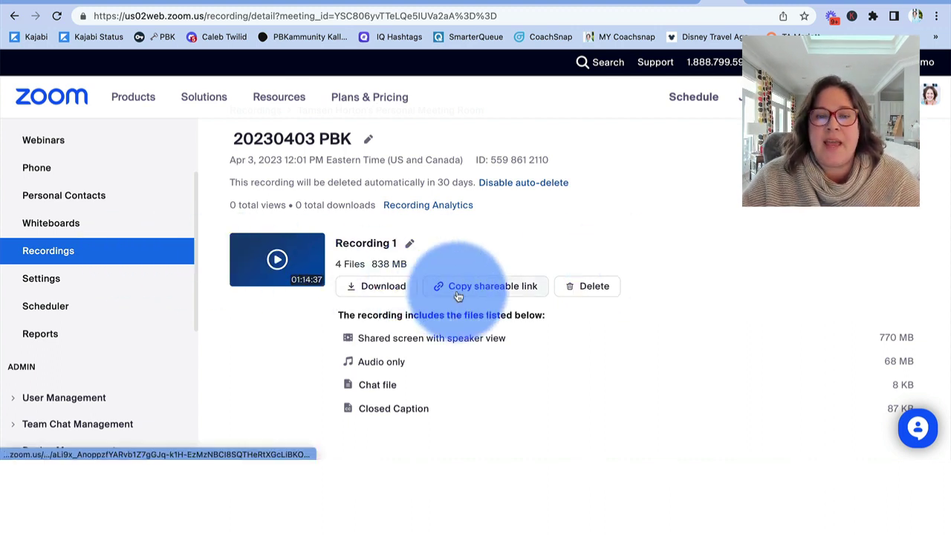
{"action": "scroll", "coordinate": [457, 292], "scroll_direction": "down", "scroll_amount": 2}
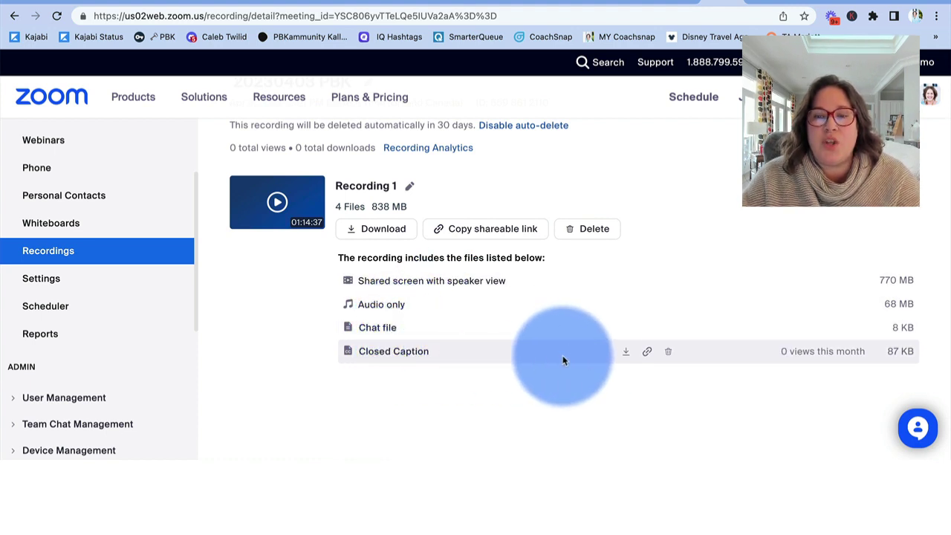
{"action": "left_click", "coordinate": [627, 355]}
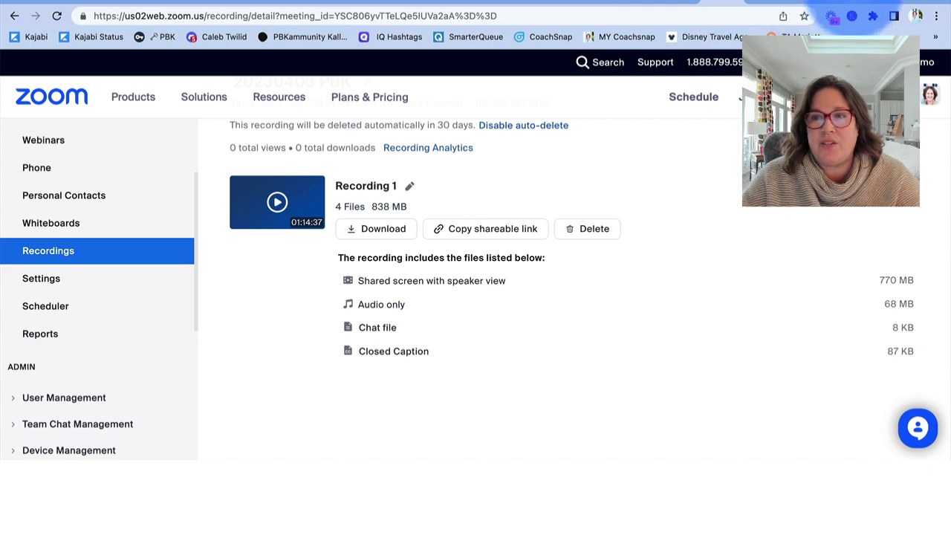
{"action": "left_click", "coordinate": [855, 4]}
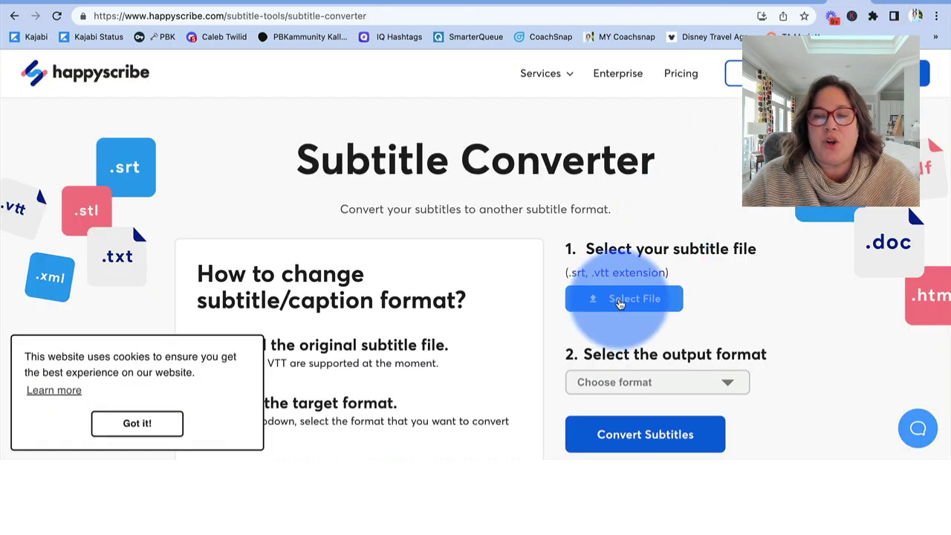
{"action": "left_click", "coordinate": [622, 301]}
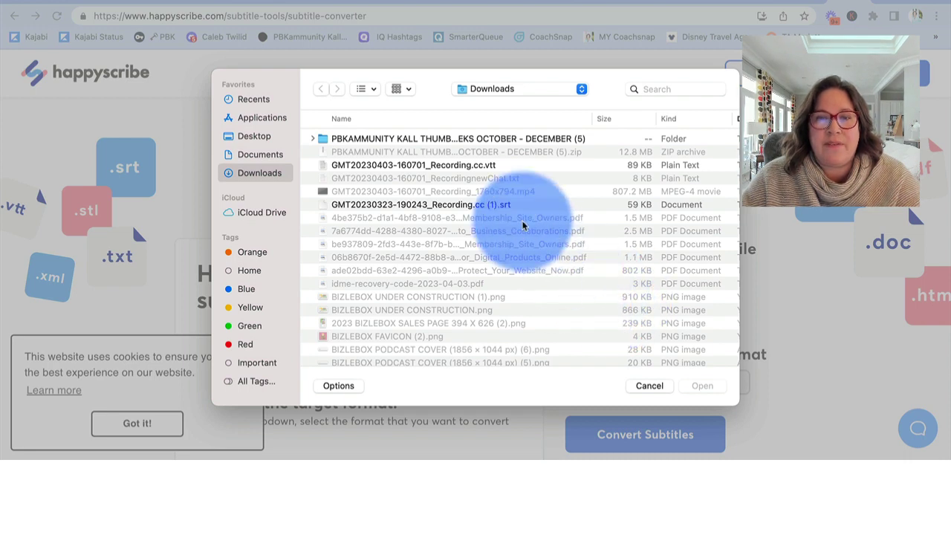
{"action": "left_click", "coordinate": [491, 166]}
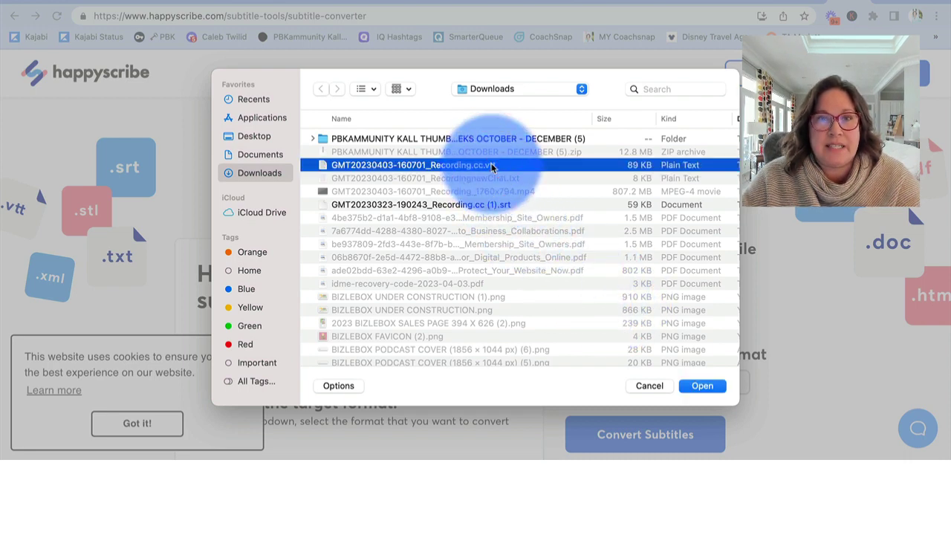
{"action": "left_click", "coordinate": [702, 386]}
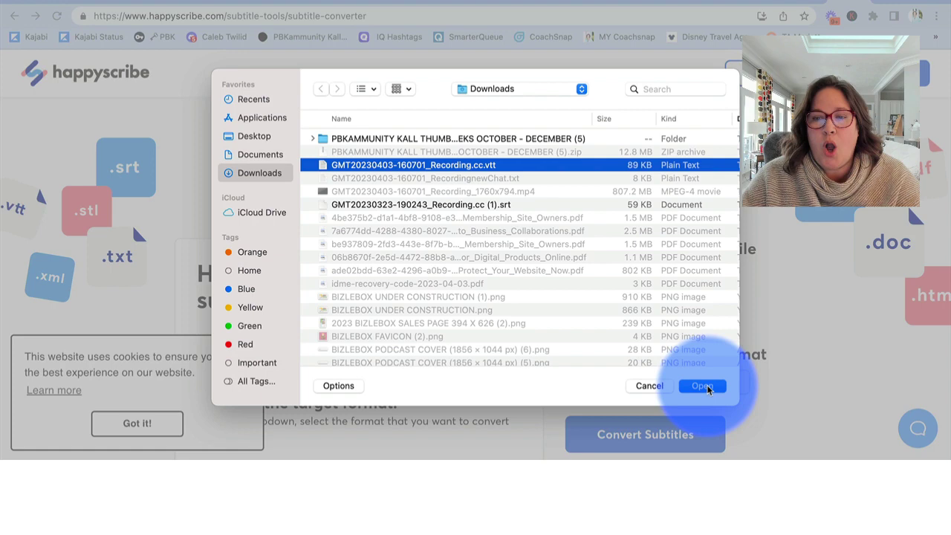
Choose SRT as the output format and convert the selected subtitle file
{"action": "scroll", "coordinate": [729, 347], "scroll_direction": "down", "scroll_amount": 2}
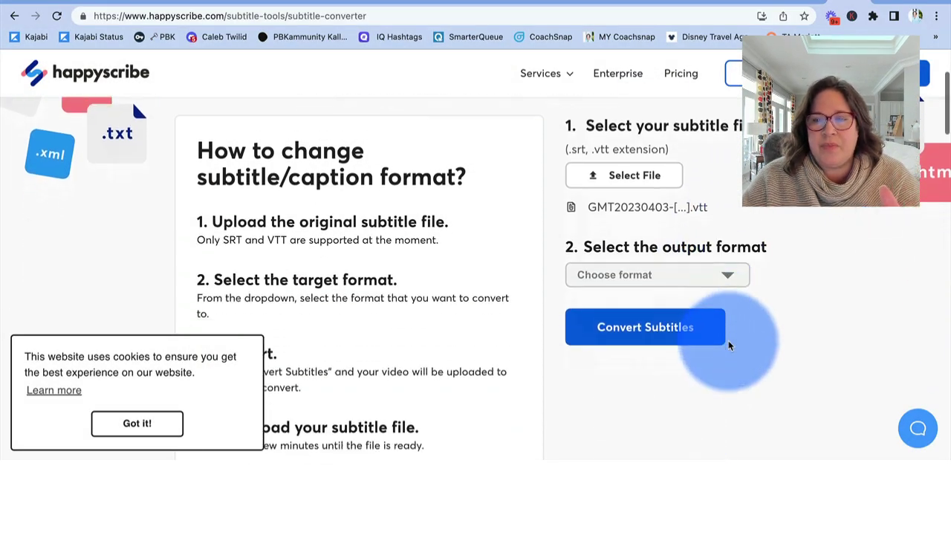
{"action": "left_click", "coordinate": [728, 274]}
{"action": "left_click", "coordinate": [725, 272]}
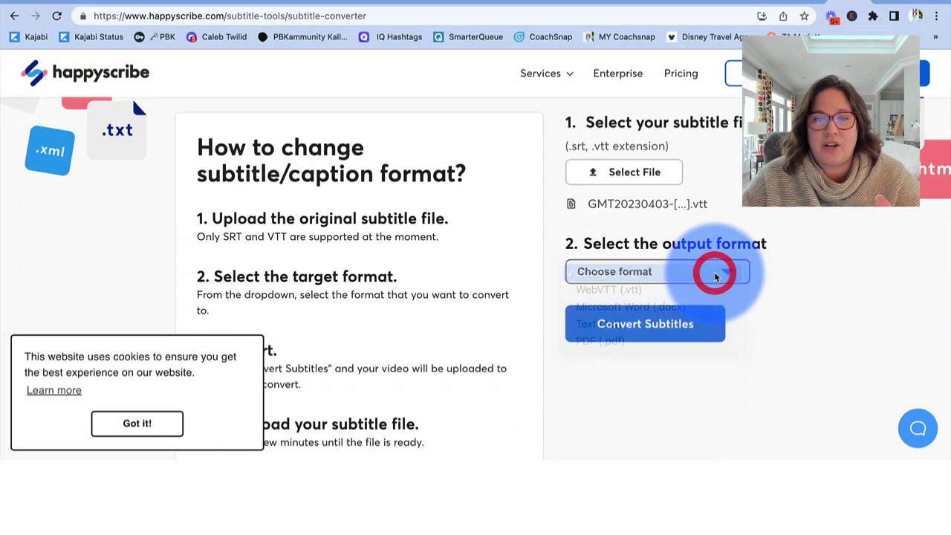
{"action": "left_click", "coordinate": [634, 331]}
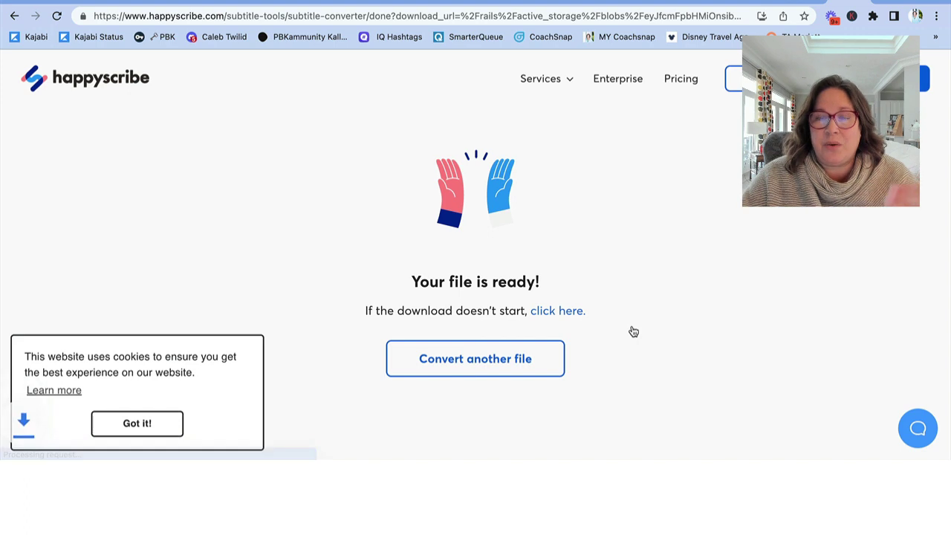
Switch to Kajabi and open the closed captions settings for the video in the 20230403 Member Call lesson
{"action": "left_click", "coordinate": [515, 285]}
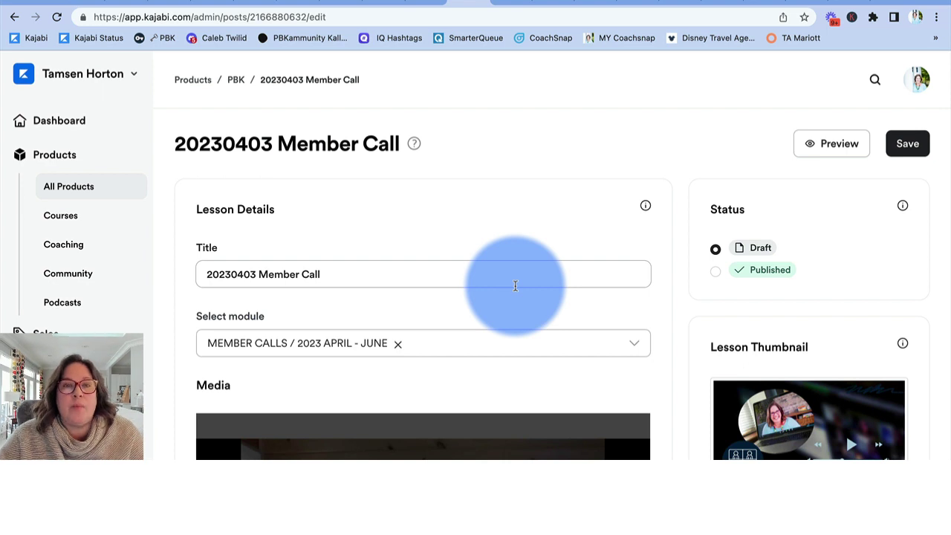
{"action": "scroll", "coordinate": [515, 285], "scroll_direction": "down", "scroll_amount": 5}
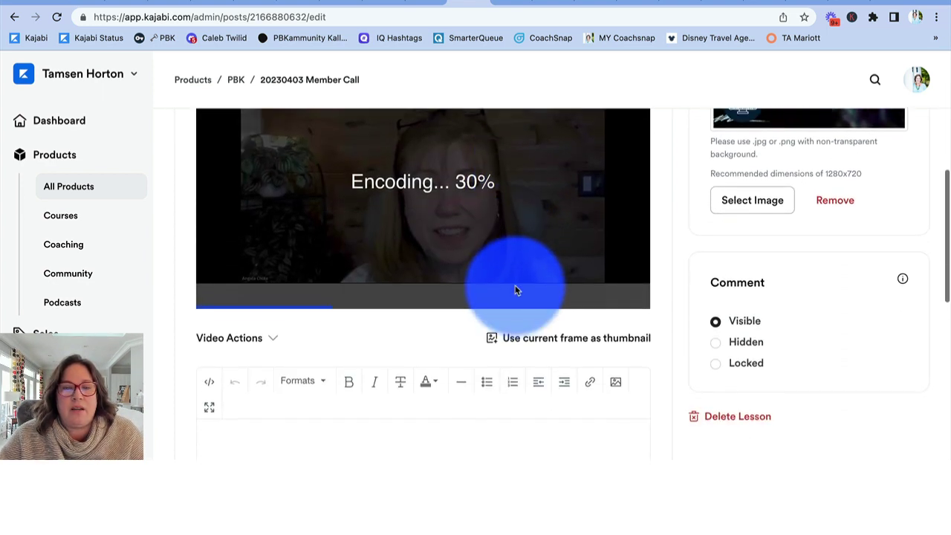
{"action": "scroll", "coordinate": [517, 290], "scroll_direction": "down", "scroll_amount": 2}
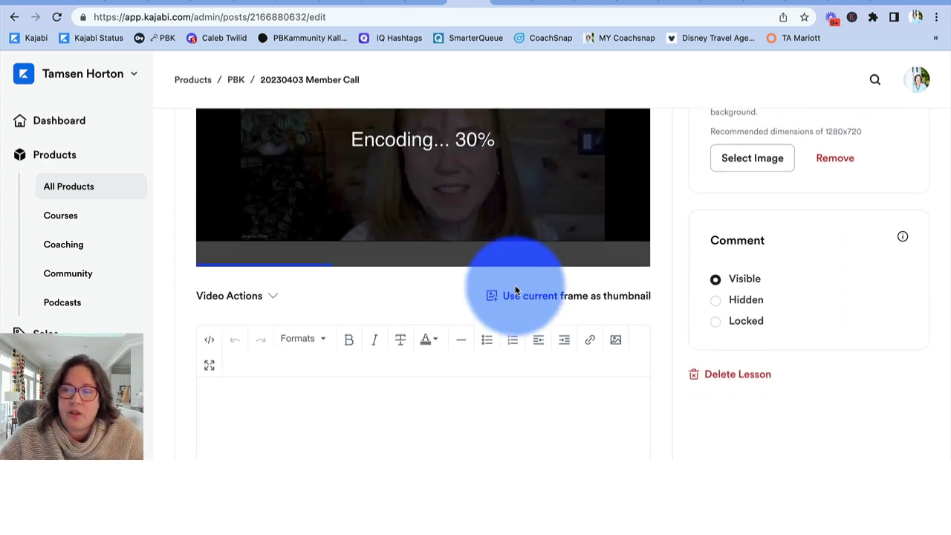
{"action": "left_click", "coordinate": [274, 296]}
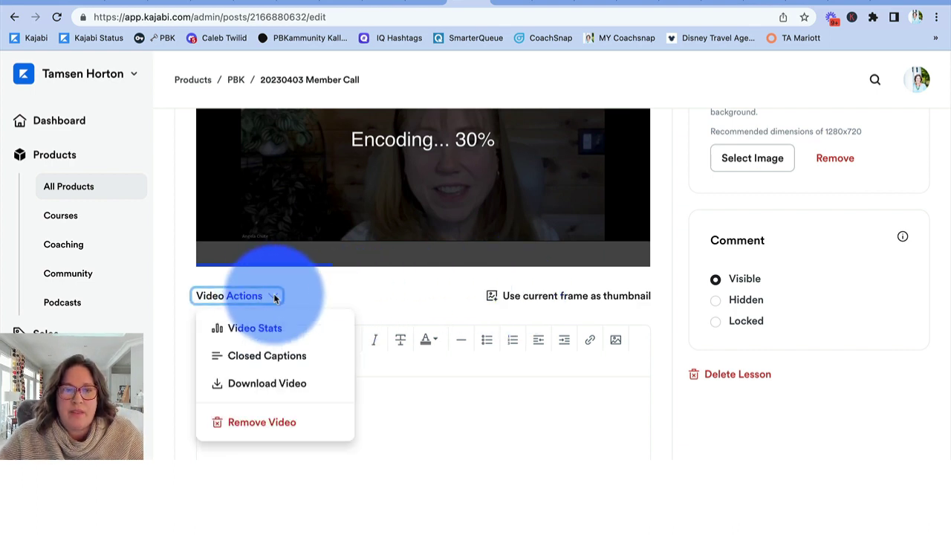
{"action": "left_click", "coordinate": [277, 359]}
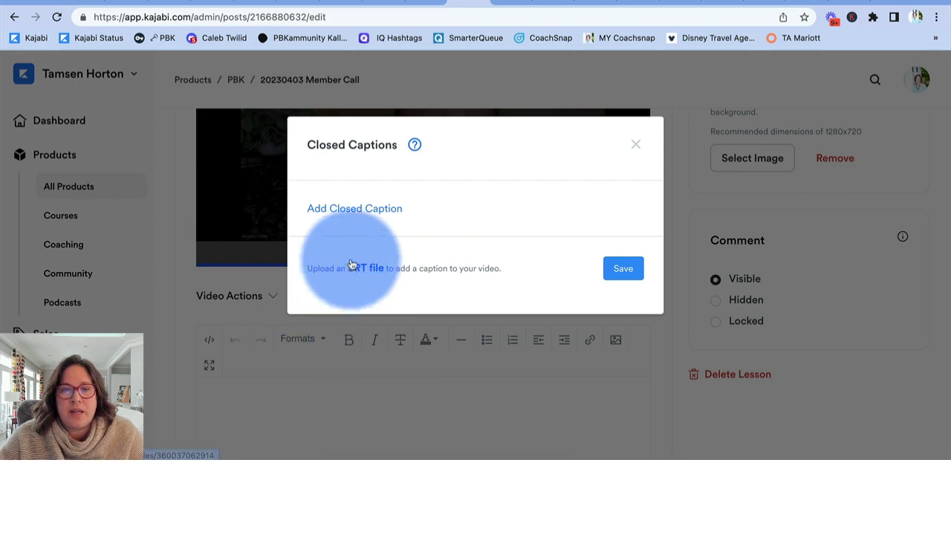
{"action": "left_click", "coordinate": [368, 211]}
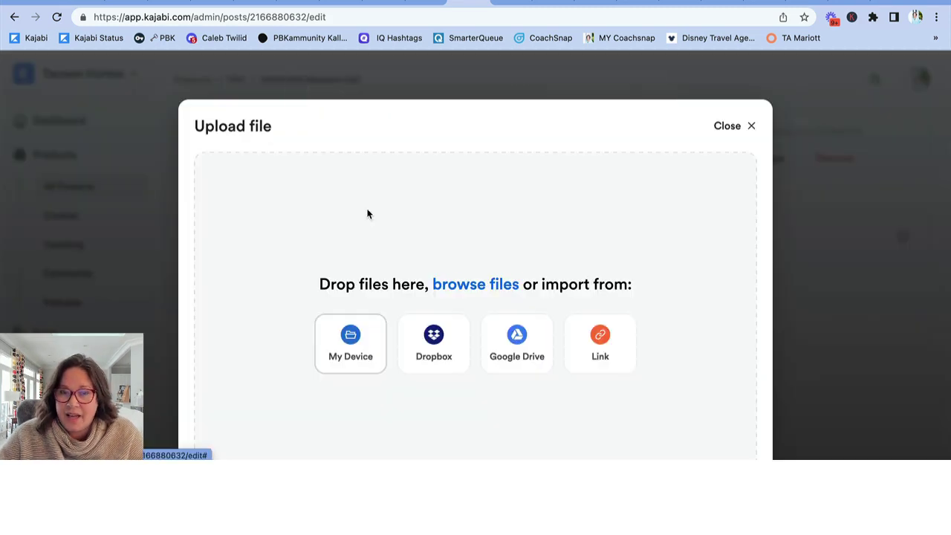
{"action": "left_click", "coordinate": [357, 332]}
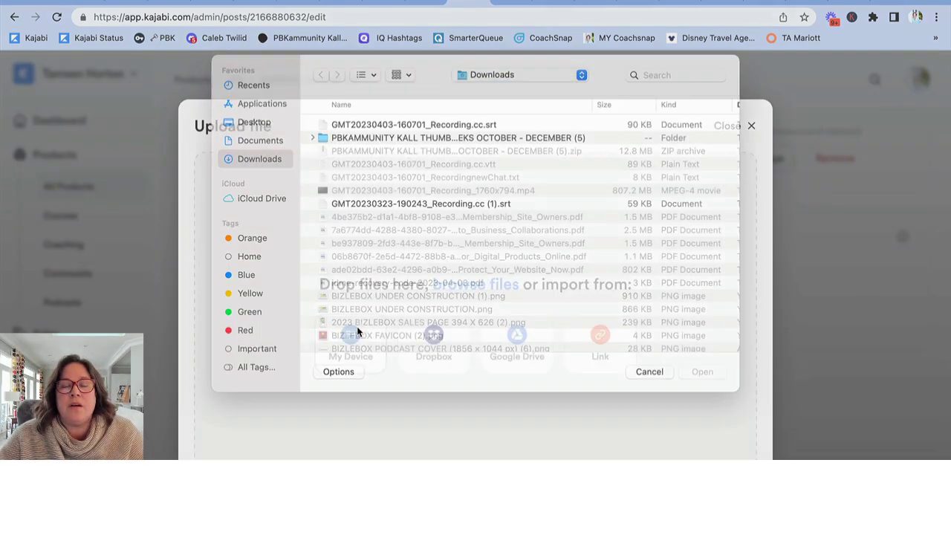
{"action": "left_click", "coordinate": [414, 140]}
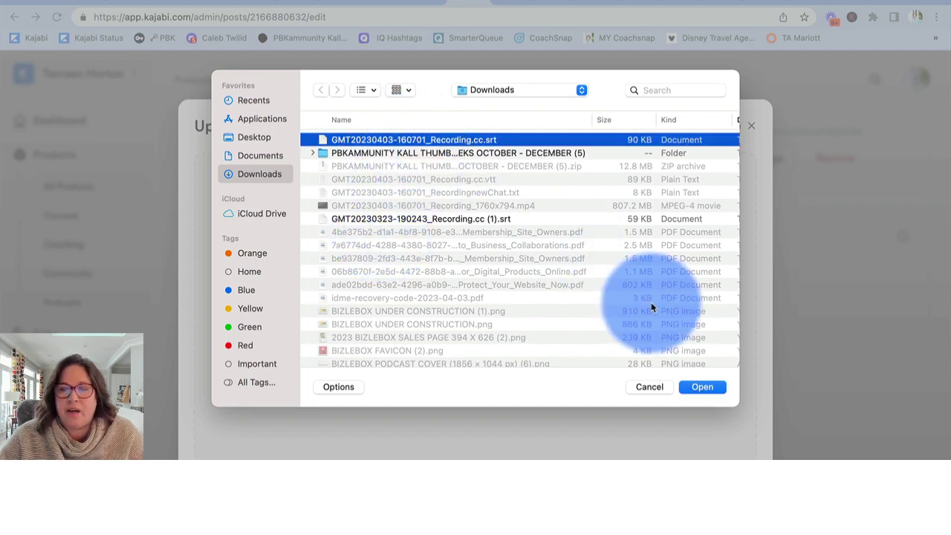
{"action": "left_click", "coordinate": [709, 389]}
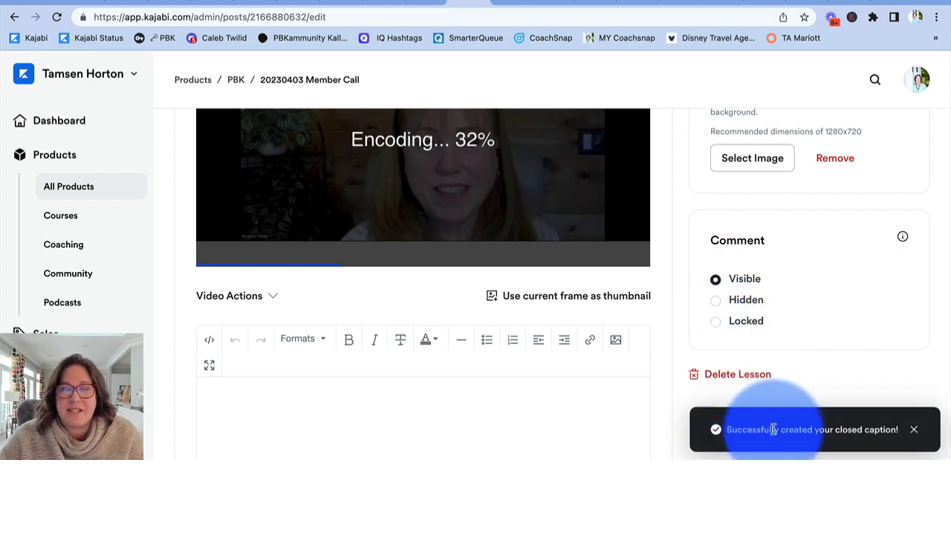
Save the 20230403 Member Call lesson and return to its video section
{"action": "scroll", "coordinate": [773, 429], "scroll_direction": "up", "scroll_amount": 5}
{"action": "left_click", "coordinate": [908, 144]}
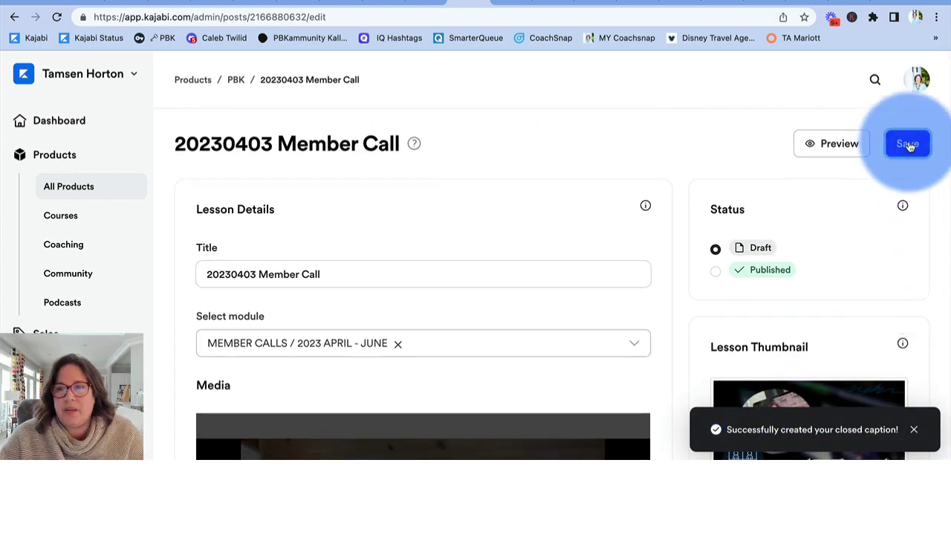
{"action": "scroll", "coordinate": [665, 251], "scroll_direction": "down", "scroll_amount": 2}
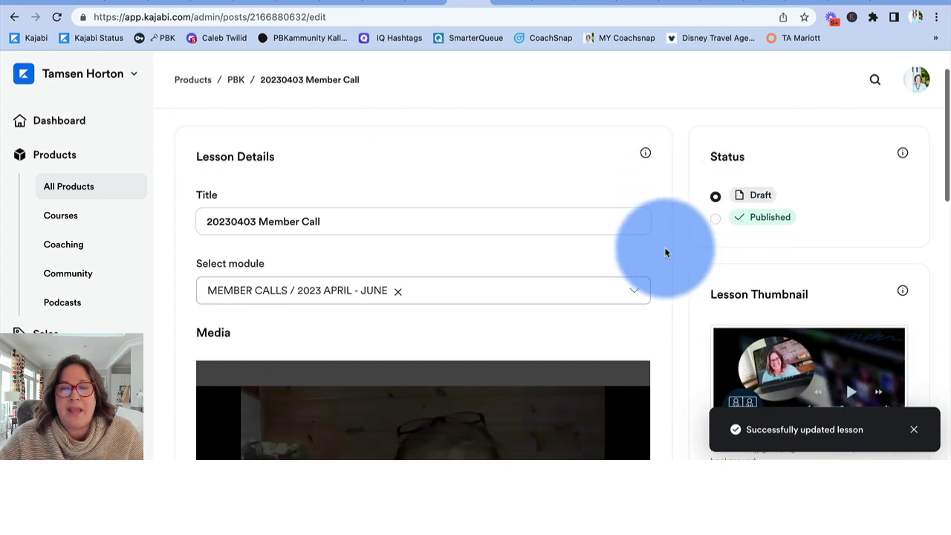
{"action": "scroll", "coordinate": [666, 253], "scroll_direction": "down", "scroll_amount": 5}
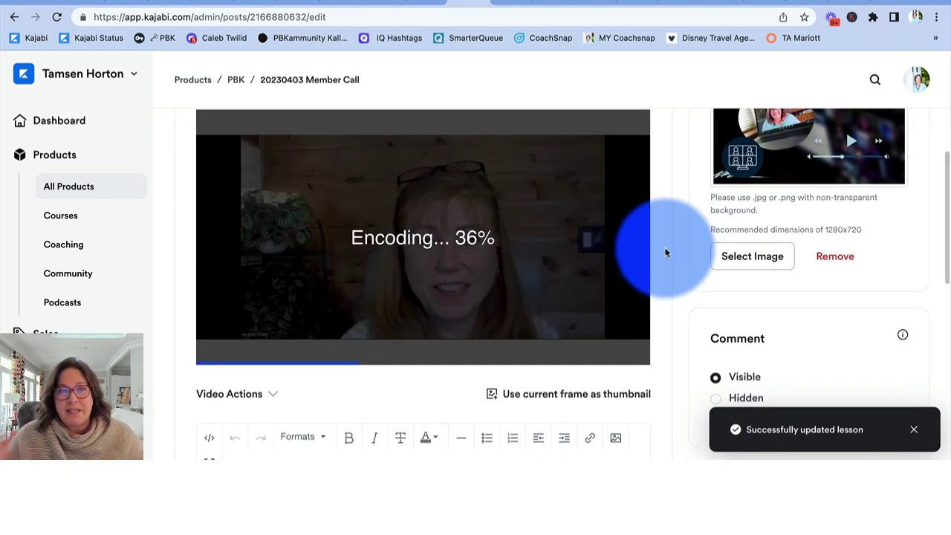